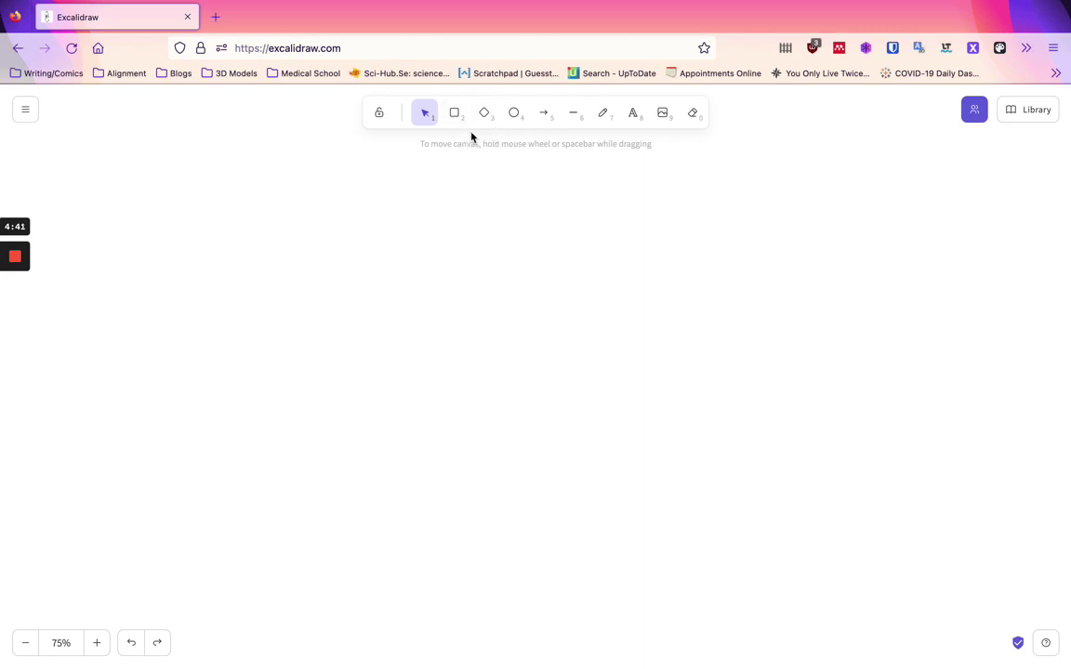
Draw a large green rectangle near the centre of the canvas
{"action": "left_click", "coordinate": [454, 113]}
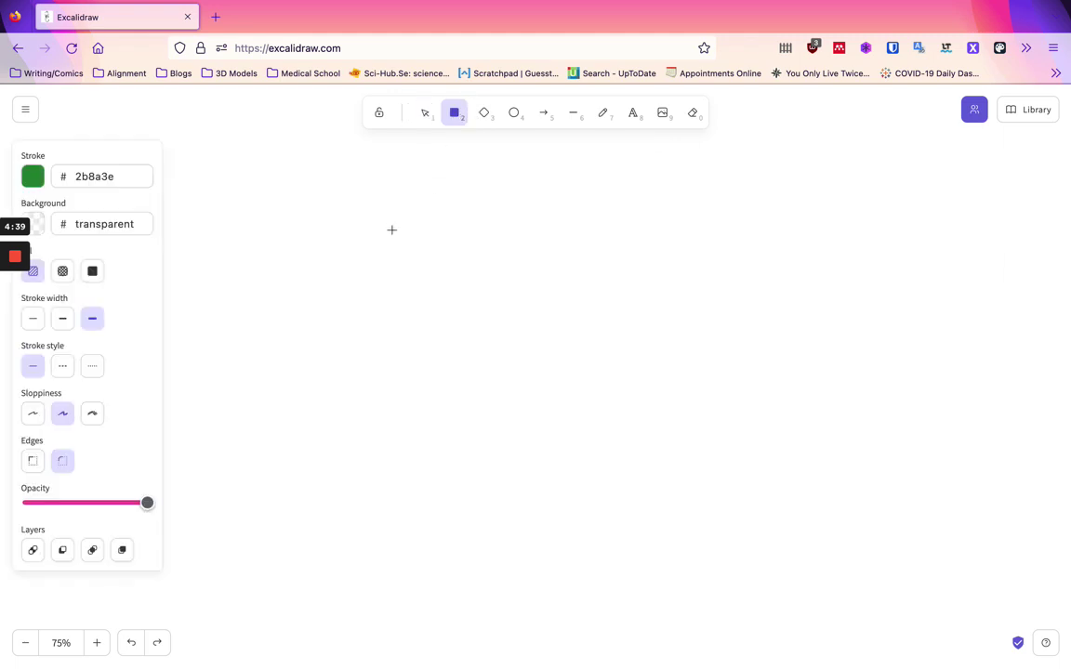
{"action": "left_click_drag", "start_coordinate": [361, 218], "coordinate": [432, 237]}
{"action": "left_click_drag", "start_coordinate": [601, 335], "coordinate": [701, 391]}
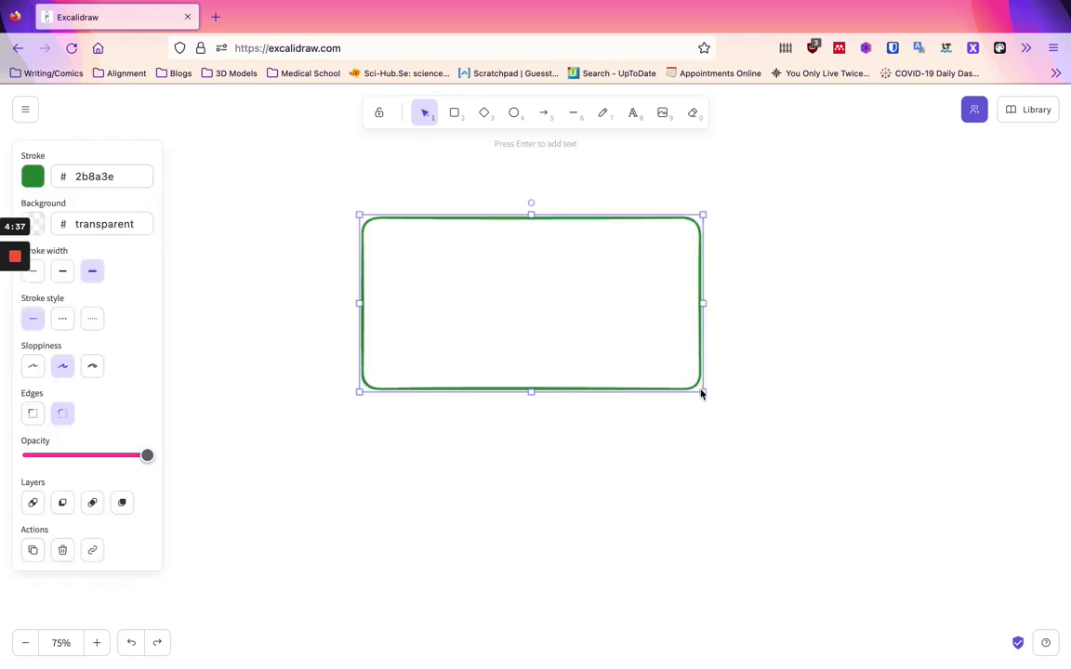
{"action": "left_click", "coordinate": [25, 110]}
{"action": "left_click", "coordinate": [25, 110]}
Try a light grey background with cross-hatch and solid fills, ending on cross-hatching
{"action": "left_click", "coordinate": [32, 176]}
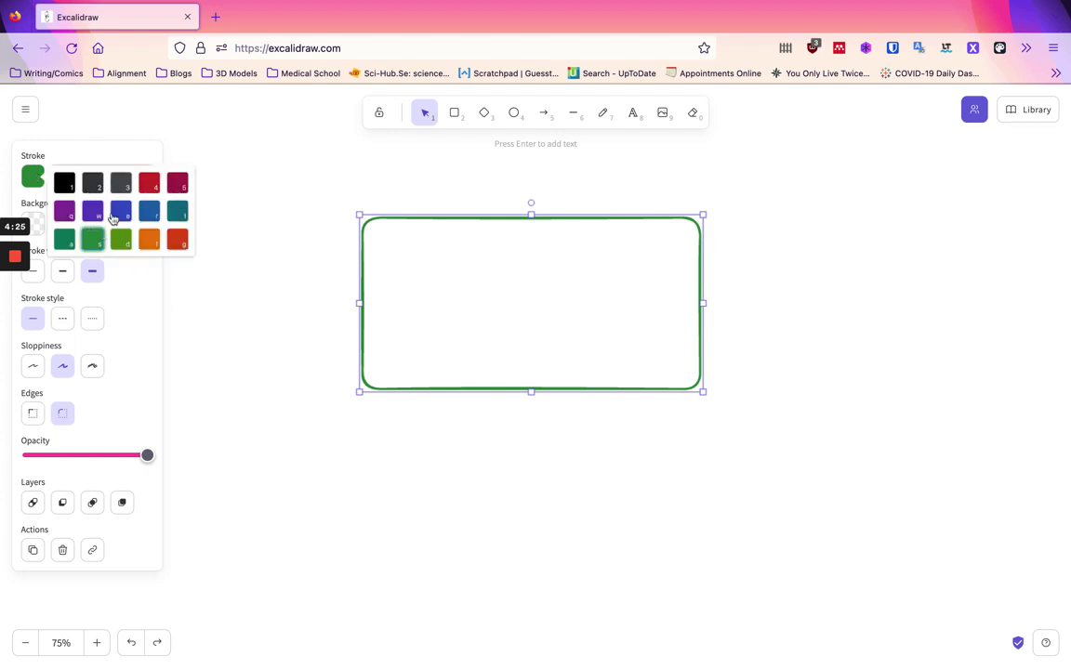
{"action": "left_click", "coordinate": [132, 288]}
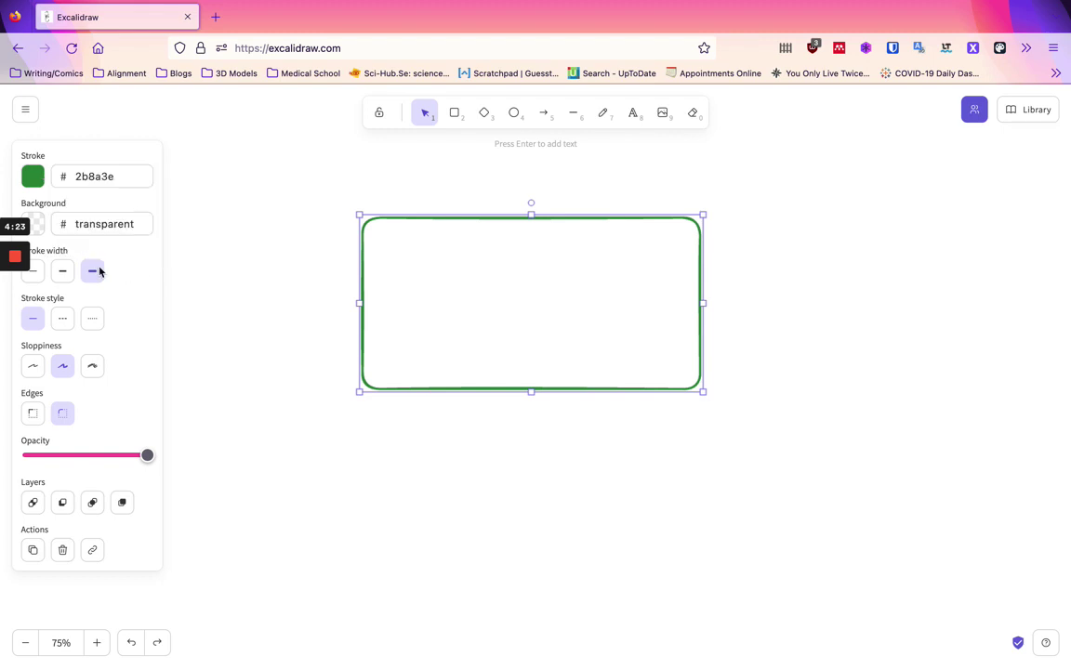
{"action": "left_click", "coordinate": [35, 219]}
{"action": "left_click", "coordinate": [101, 233]}
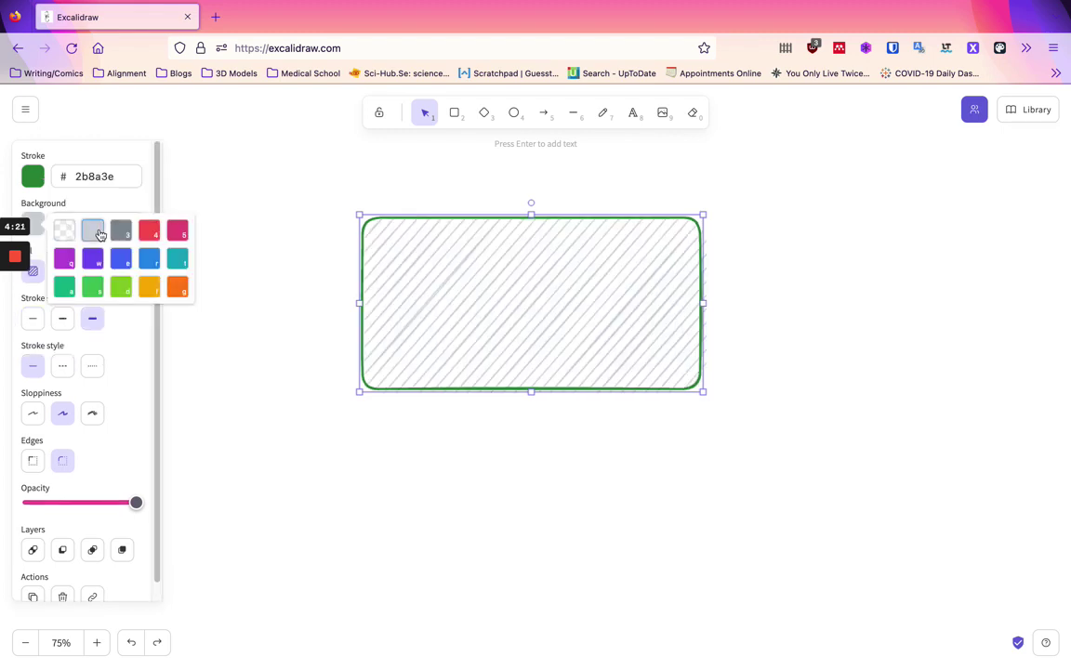
{"action": "left_click", "coordinate": [116, 302]}
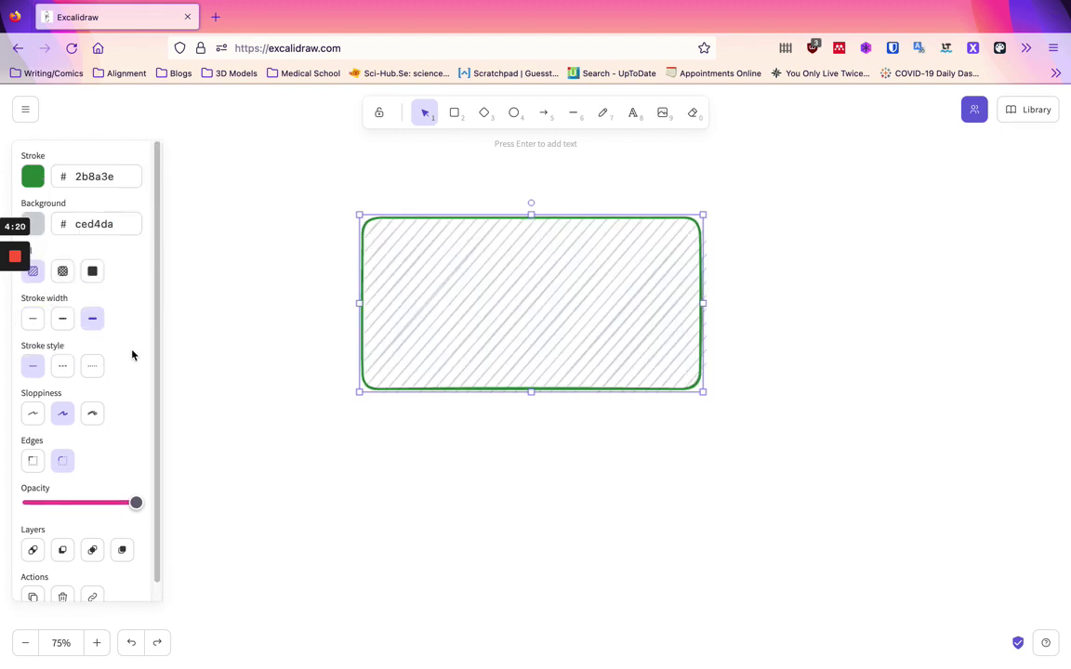
{"action": "left_click", "coordinate": [63, 274]}
{"action": "left_click", "coordinate": [93, 275]}
{"action": "left_click", "coordinate": [64, 276]}
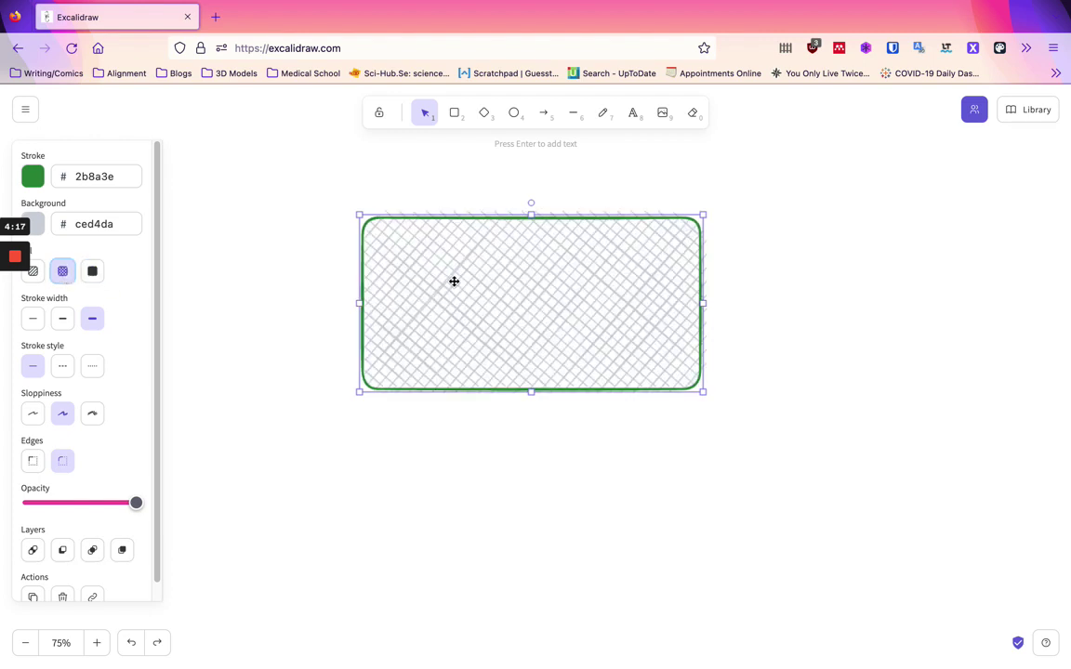
Make the rectangle's background transparent and its outline dashed
{"action": "mouse_move", "coordinate": [24, 283]}
{"action": "left_click", "coordinate": [32, 224]}
{"action": "left_click", "coordinate": [67, 237]}
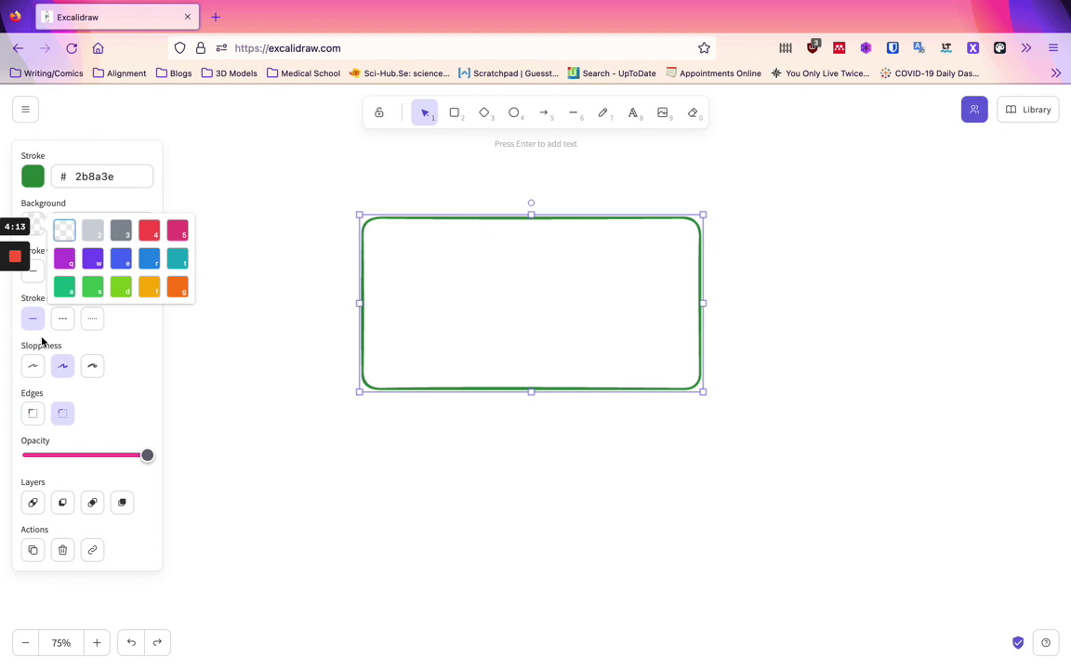
{"action": "left_click", "coordinate": [116, 374]}
{"action": "left_click", "coordinate": [62, 319]}
{"action": "left_click", "coordinate": [92, 319]}
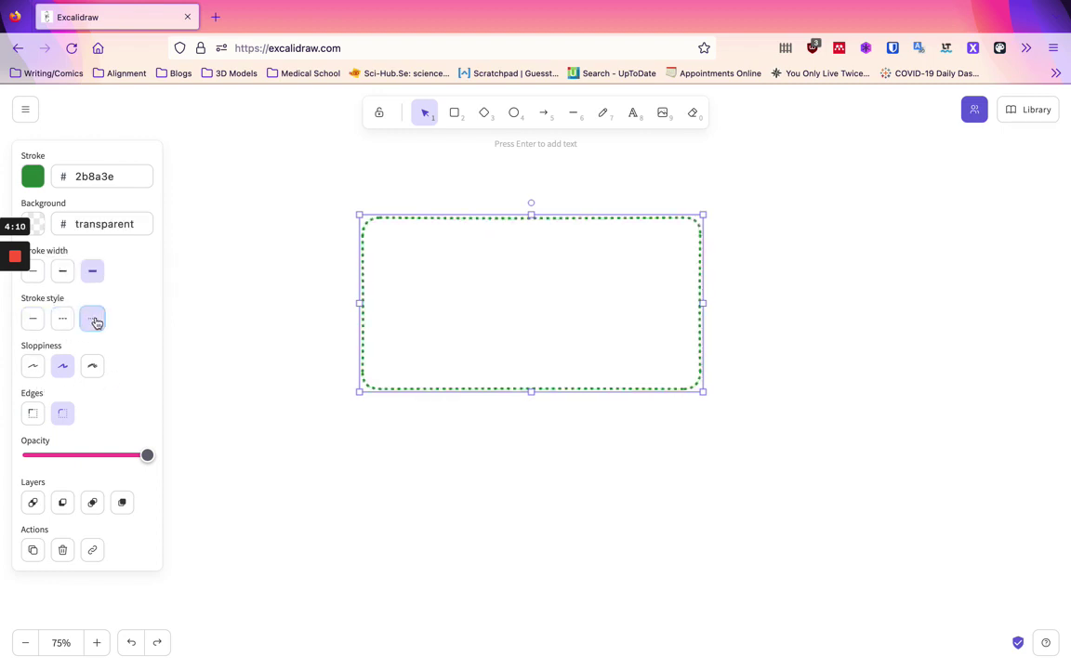
{"action": "left_click", "coordinate": [62, 319]}
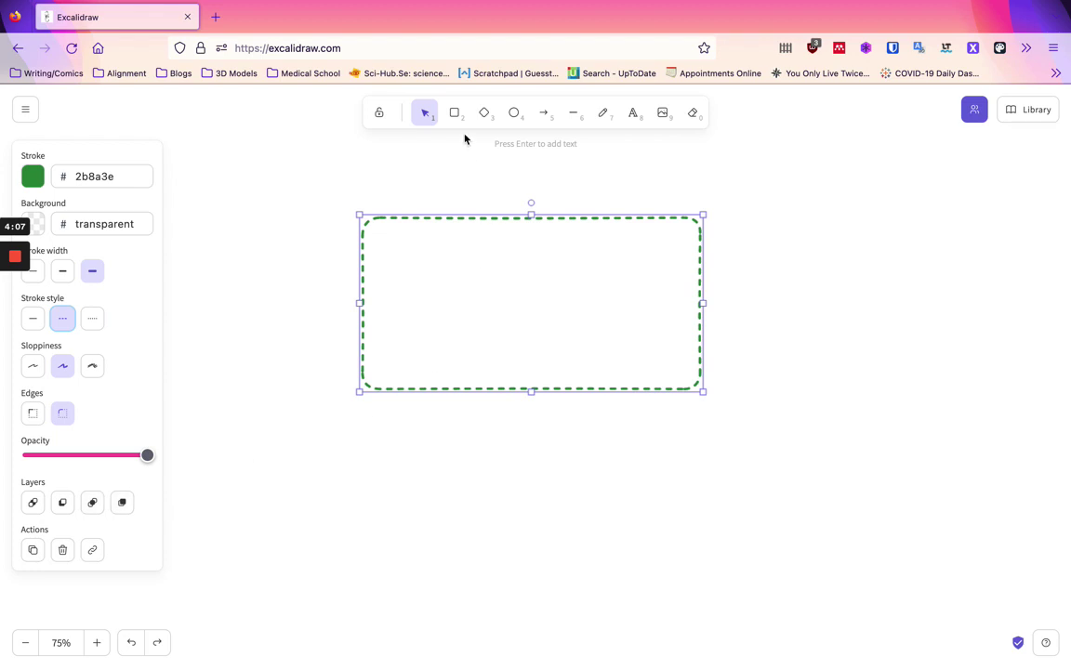
Add the text label 'Text box' inside the rectangle's upper left
{"action": "left_click", "coordinate": [632, 122]}
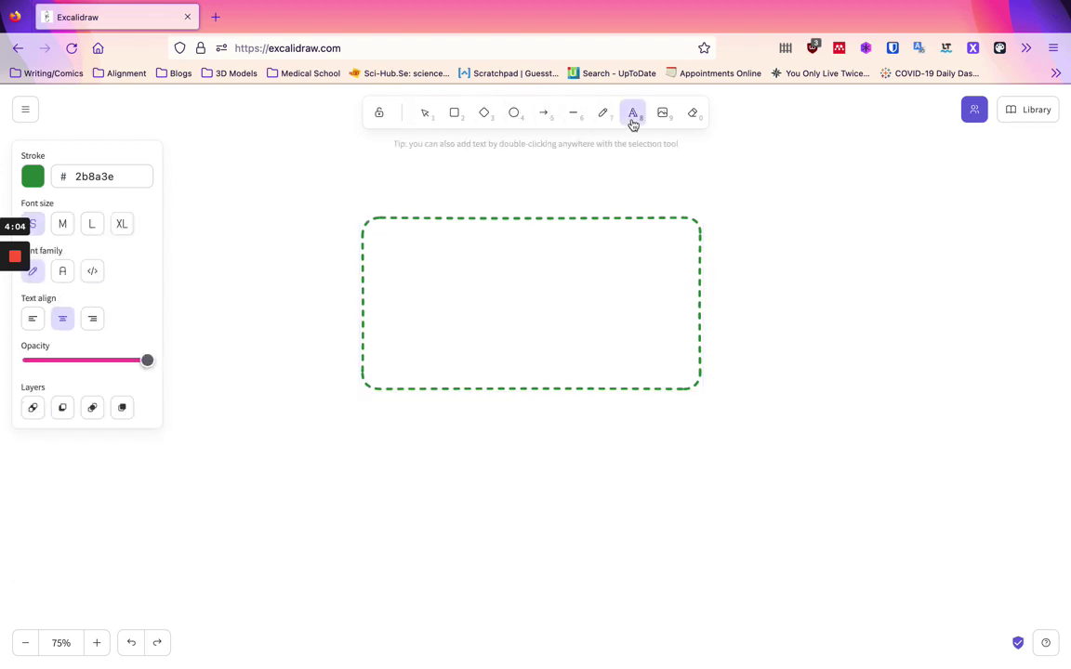
{"action": "left_click", "coordinate": [388, 240]}
{"action": "type", "text": "T"}
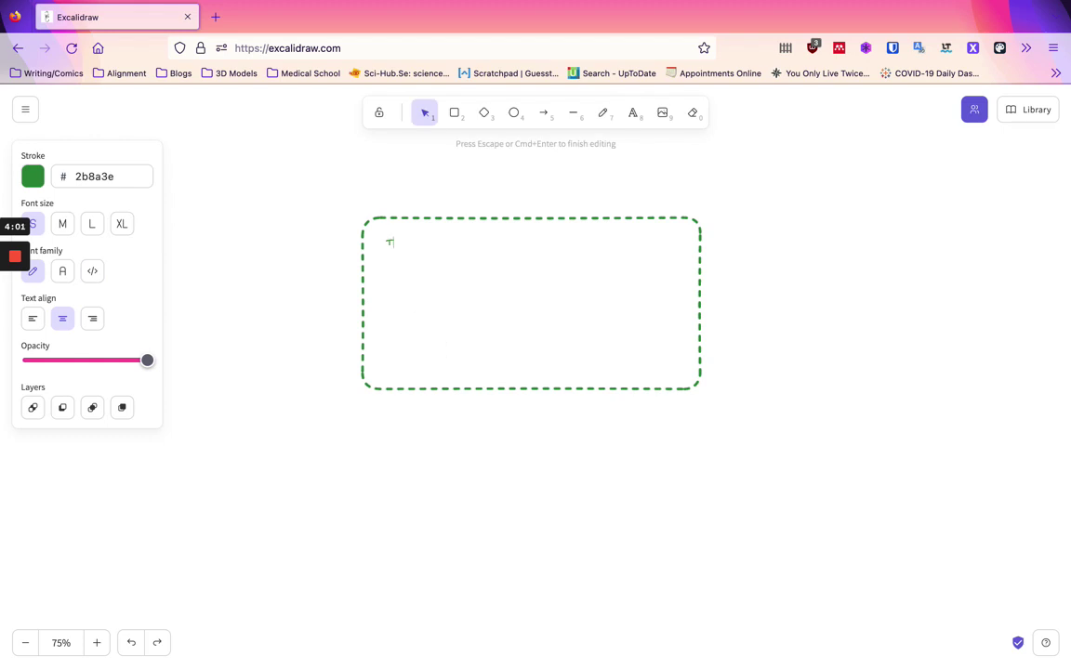
{"action": "type", "text": "ext box"}
{"action": "left_click", "coordinate": [457, 351]}
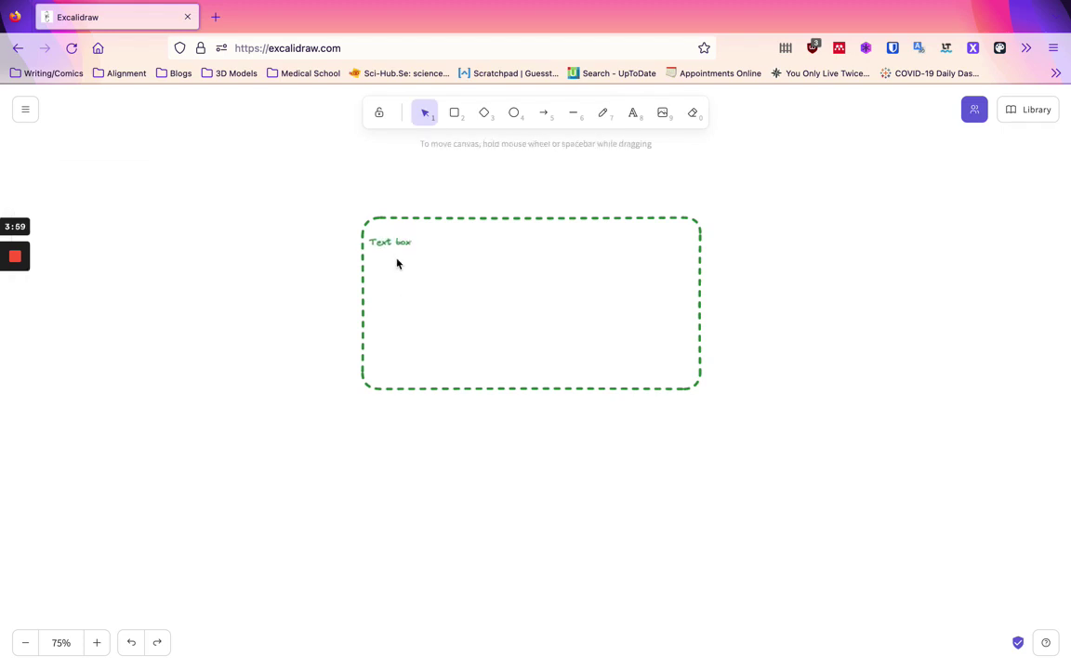
Nudge the 'Text box' label right and down, set it to XL font size, and select both shapes
{"action": "left_click_drag", "start_coordinate": [393, 239], "coordinate": [447, 249]}
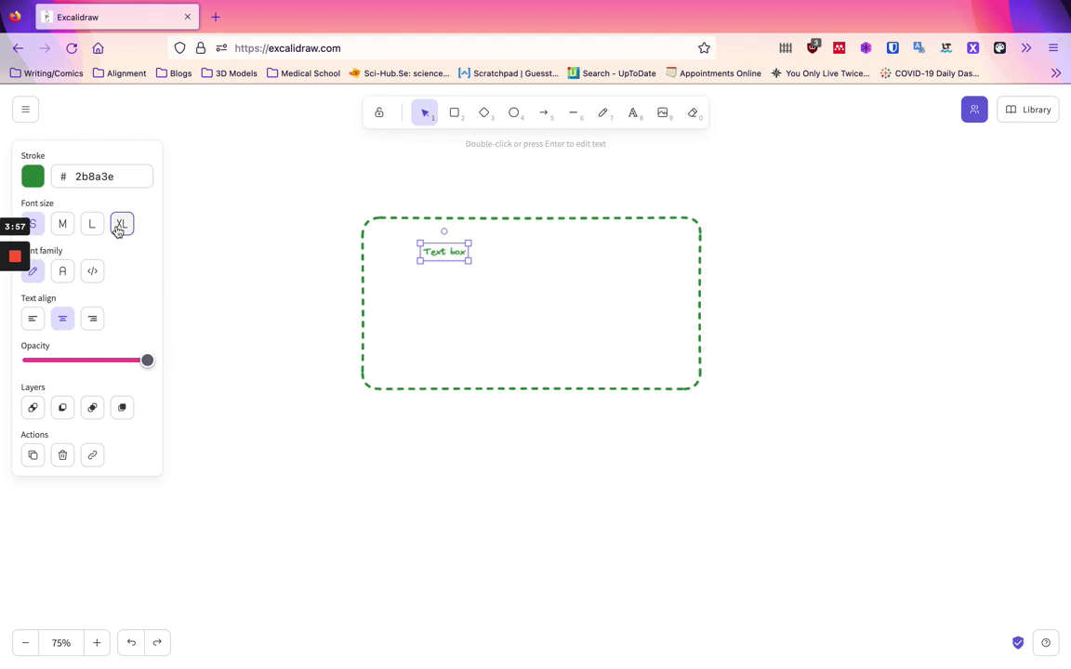
{"action": "left_click", "coordinate": [117, 231]}
{"action": "left_click", "coordinate": [502, 411]}
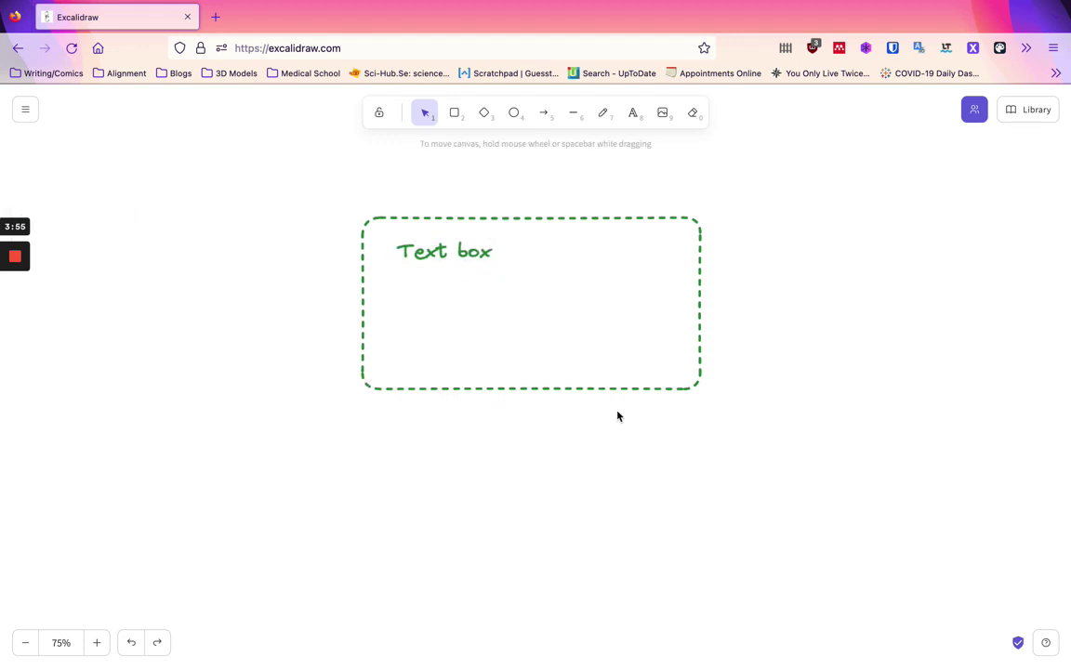
{"action": "left_click", "coordinate": [695, 390]}
{"action": "left_click", "coordinate": [620, 199]}
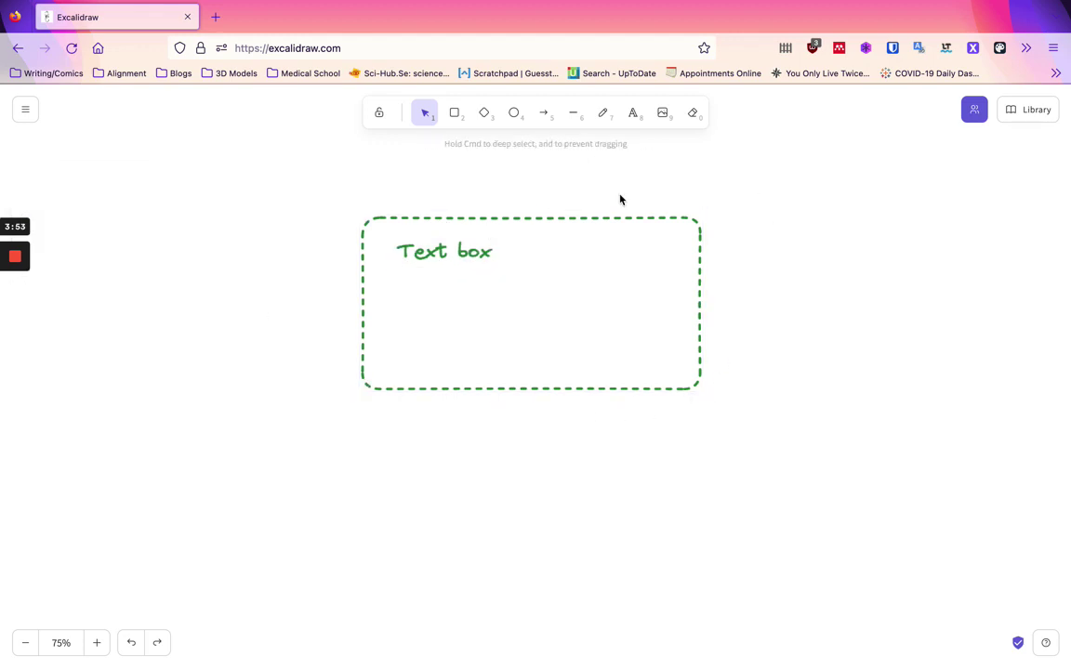
{"action": "left_click_drag", "start_coordinate": [705, 172], "coordinate": [246, 441]}
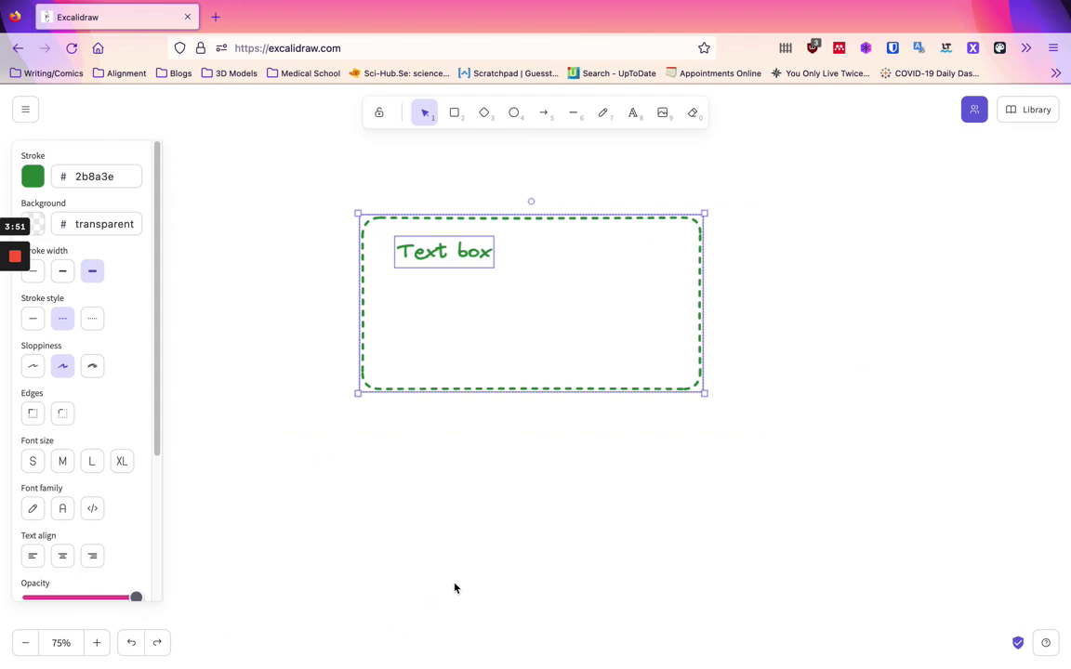
{"action": "scroll", "coordinate": [483, 527], "scroll_direction": "down", "scroll_amount": 3}
{"action": "scroll", "coordinate": [483, 527], "scroll_direction": "down", "scroll_amount": 5}
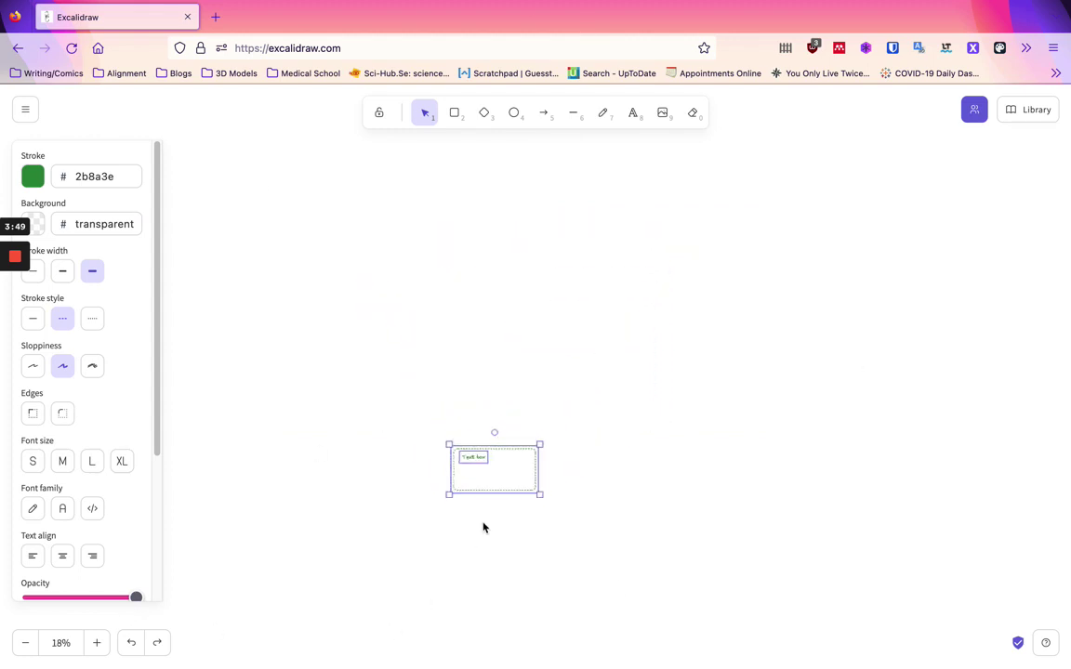
{"action": "left_click_drag", "start_coordinate": [510, 537], "coordinate": [507, 513]}
{"action": "scroll", "coordinate": [507, 513], "scroll_direction": "down", "scroll_amount": 2}
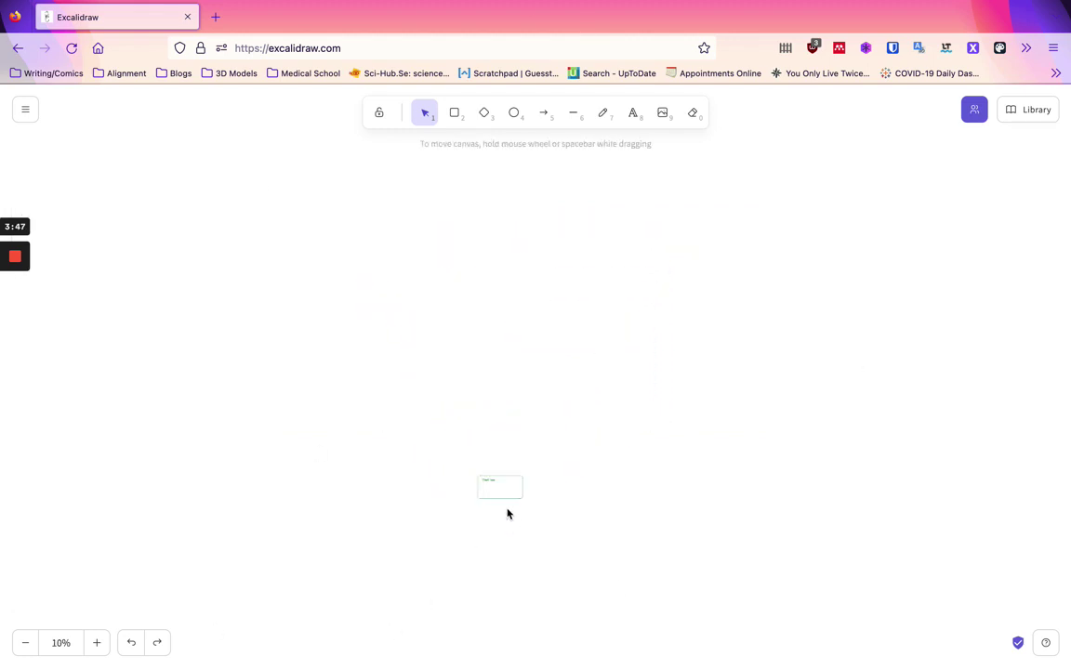
{"action": "scroll", "coordinate": [555, 527], "scroll_direction": "down", "scroll_amount": 5}
{"action": "scroll", "coordinate": [572, 509], "scroll_direction": "up", "scroll_amount": 3}
{"action": "scroll", "coordinate": [469, 531], "scroll_direction": "down", "scroll_amount": 2}
{"action": "scroll", "coordinate": [569, 414], "scroll_direction": "up", "scroll_amount": 10}
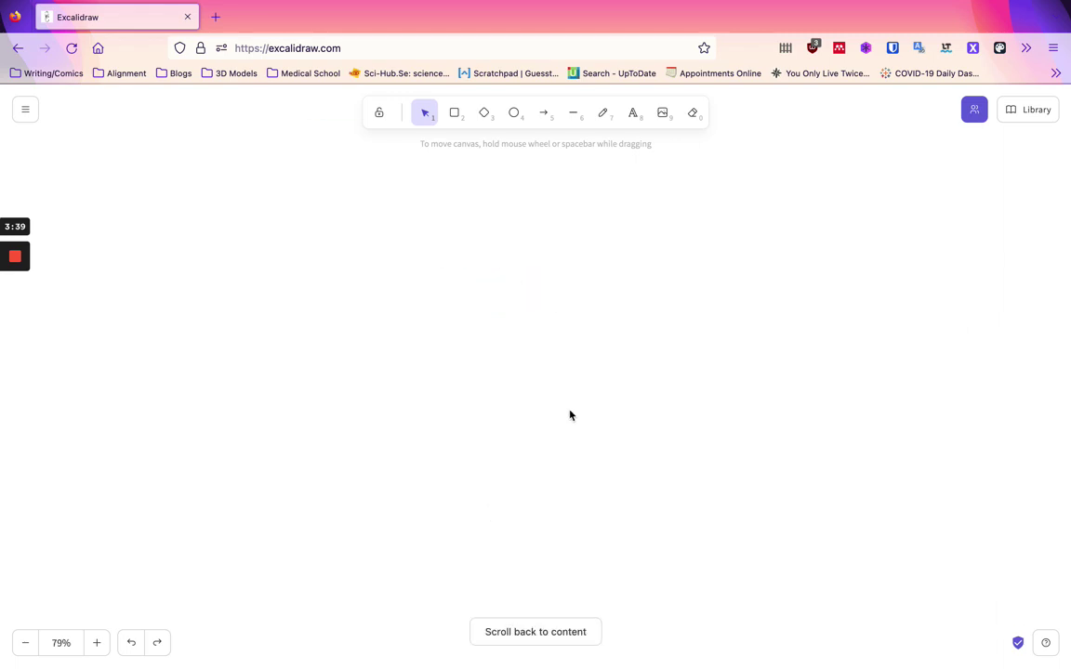
{"action": "scroll", "coordinate": [606, 342], "scroll_direction": "down", "scroll_amount": 1}
{"action": "left_click", "coordinate": [544, 637]}
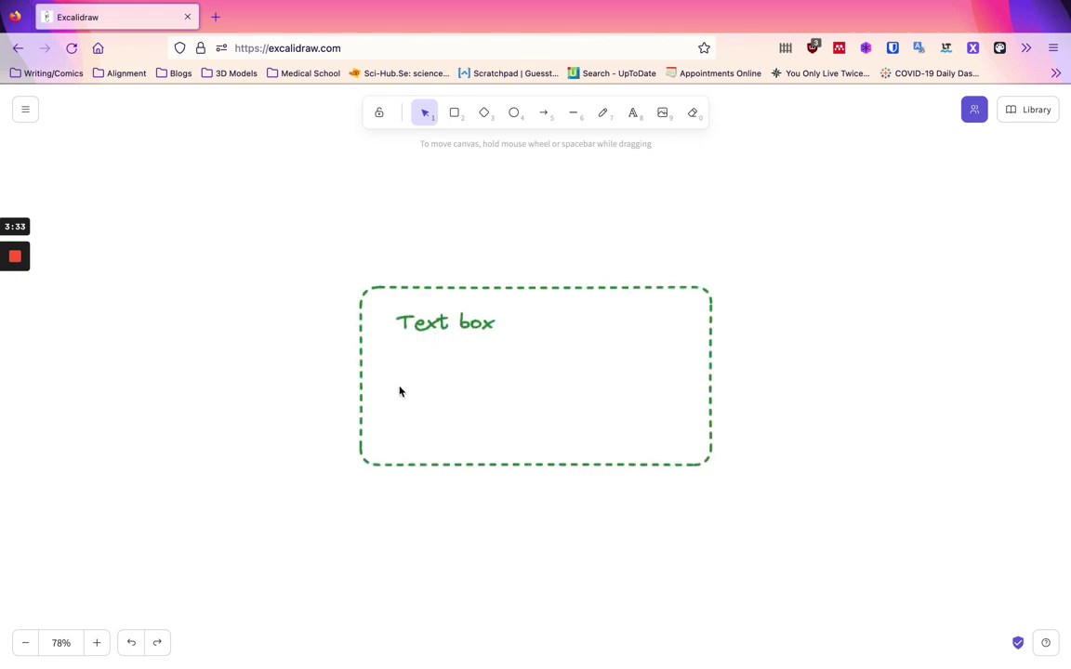
{"action": "left_click", "coordinate": [1047, 643]}
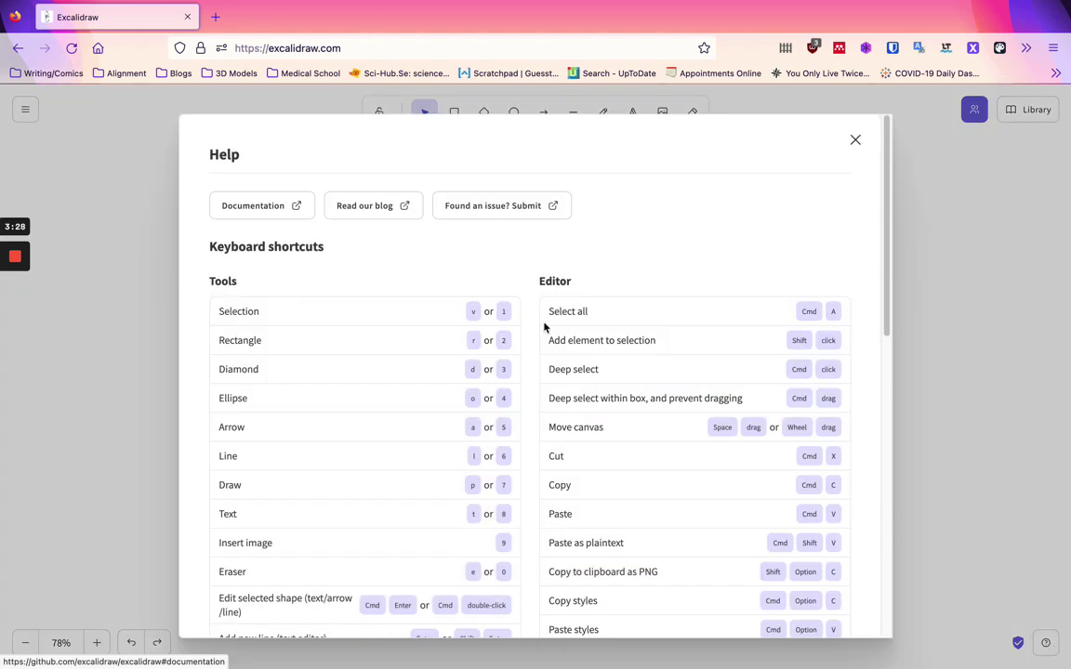
{"action": "scroll", "coordinate": [545, 325], "scroll_direction": "down", "scroll_amount": 5}
{"action": "scroll", "coordinate": [544, 325], "scroll_direction": "up", "scroll_amount": 5}
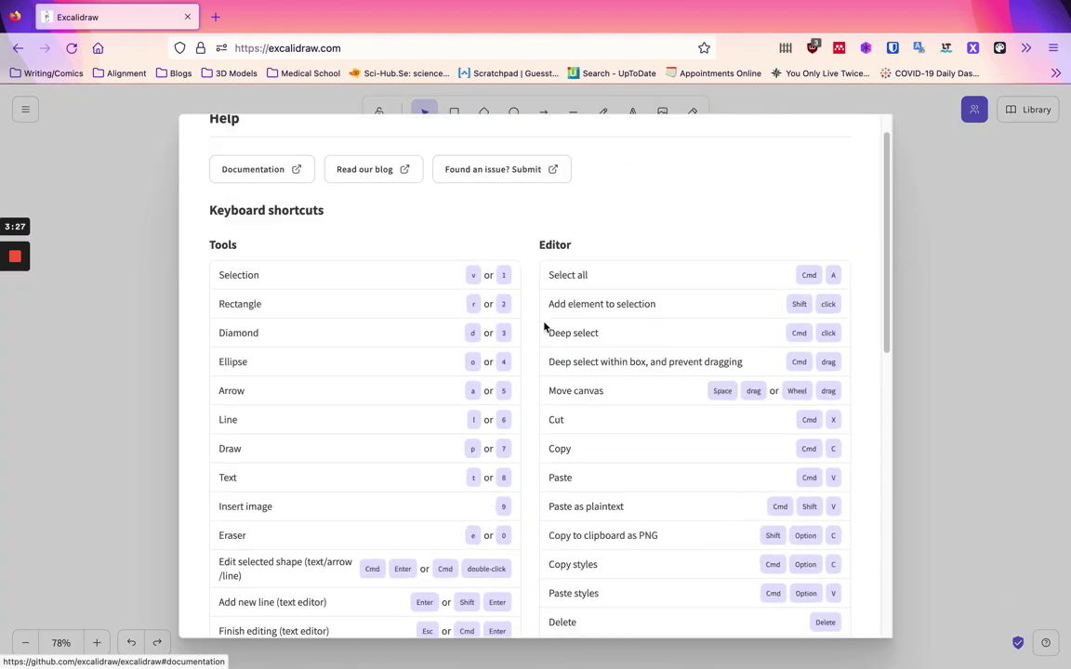
{"action": "scroll", "coordinate": [545, 327], "scroll_direction": "up", "scroll_amount": 1}
{"action": "left_click", "coordinate": [853, 143]}
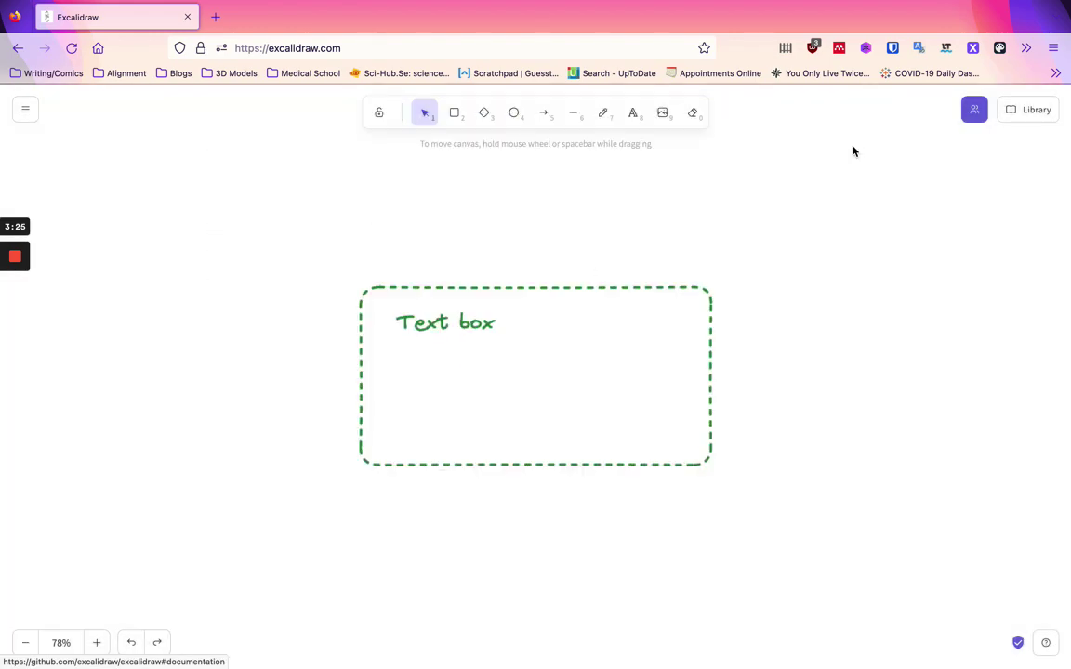
Start a live collaboration session and copy the room's share link
{"action": "left_click", "coordinate": [973, 113]}
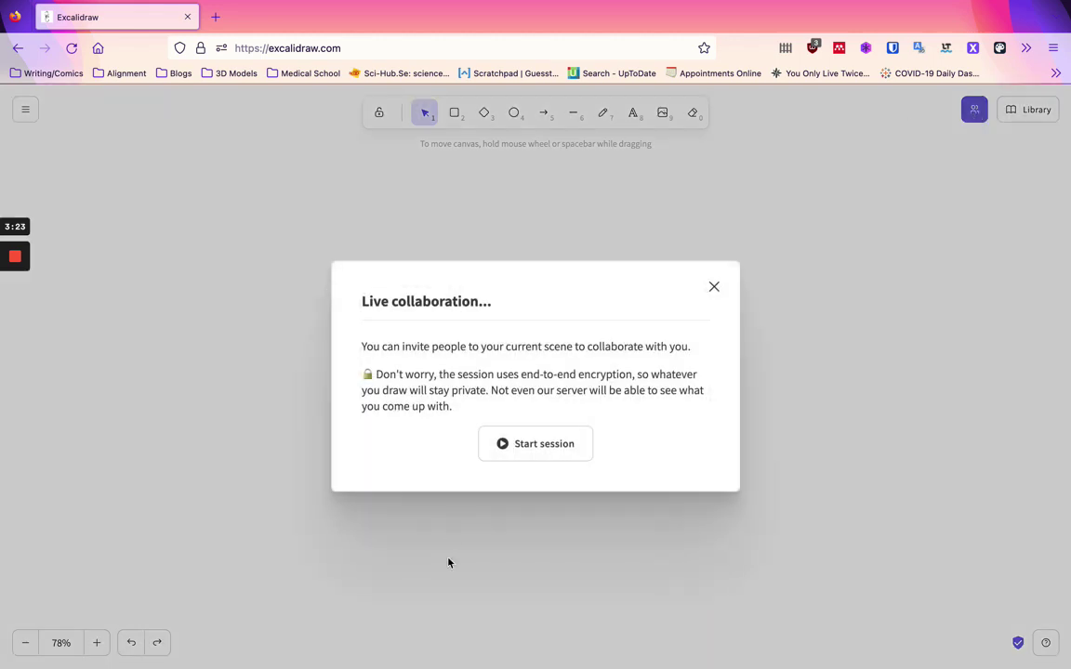
{"action": "left_click", "coordinate": [573, 446]}
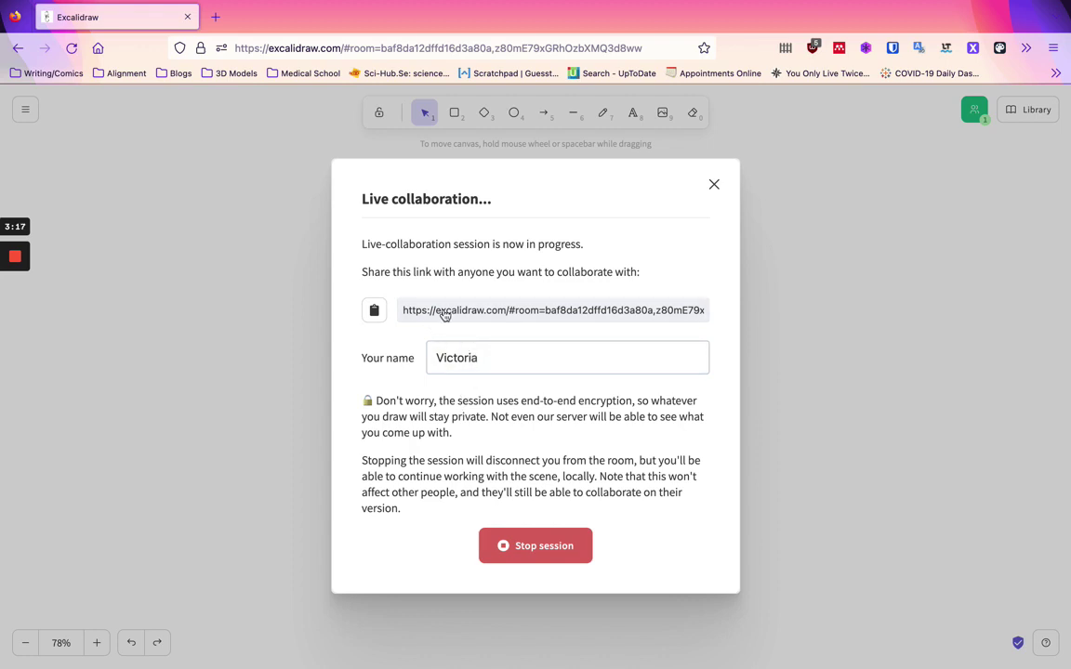
{"action": "left_click", "coordinate": [406, 309]}
{"action": "left_click", "coordinate": [374, 309]}
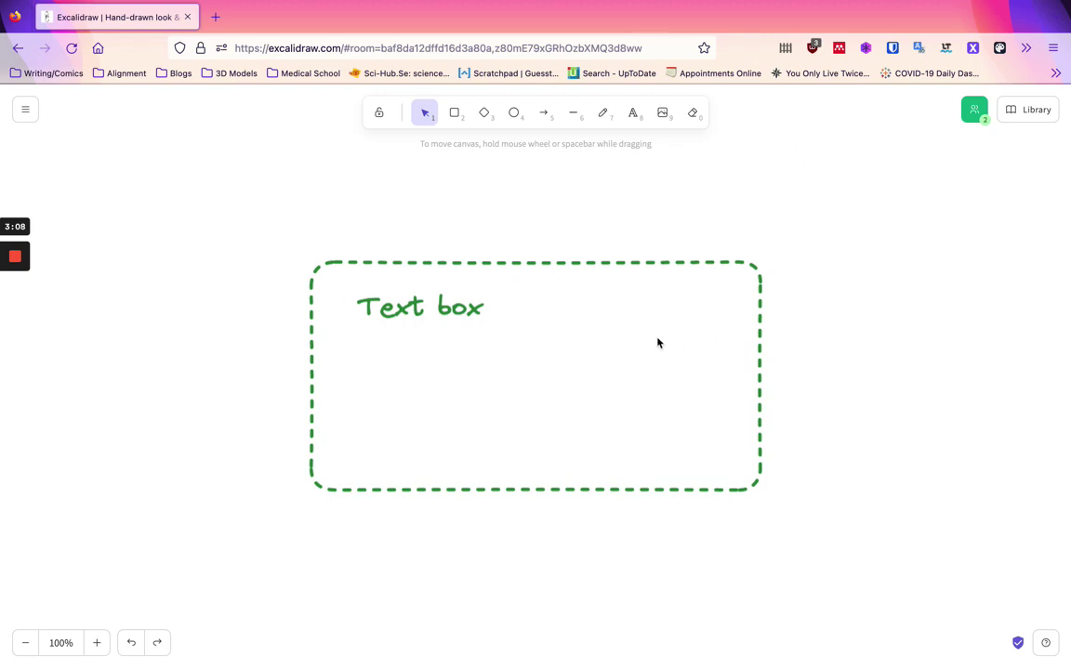
Add a text label at the rectangle's centre and check it in the other window, closing its collaboration dialog
{"action": "double_click", "coordinate": [556, 376]}
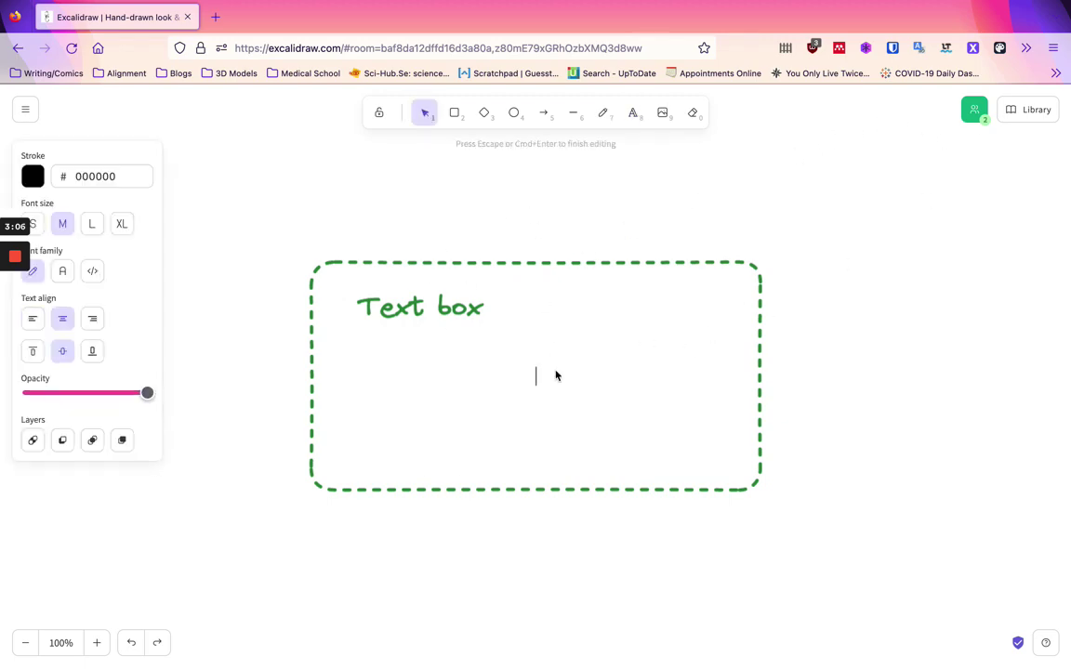
{"action": "type", "text": "cat"}
{"action": "key", "text": "ctrl+Left"}
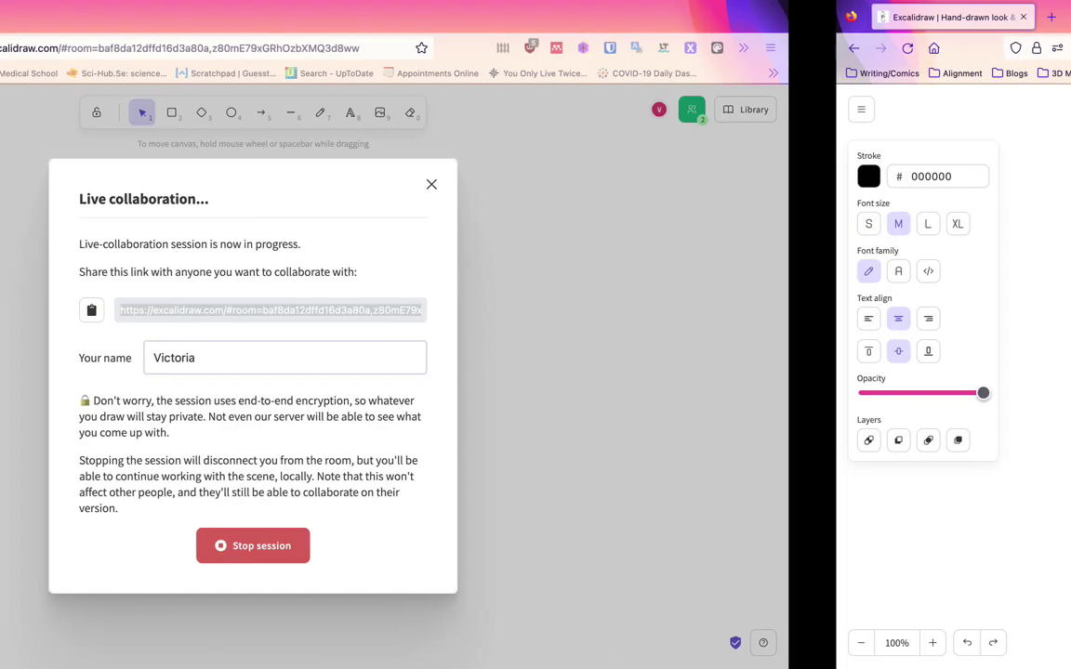
{"action": "left_click", "coordinate": [716, 185]}
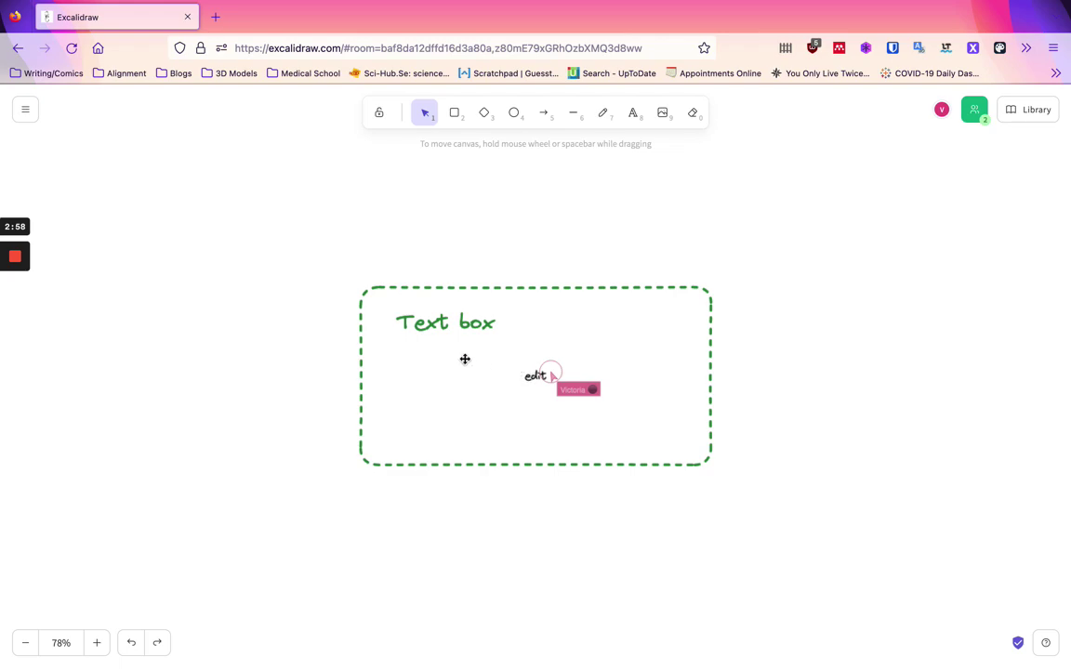
{"action": "key", "text": "ctrl+Right"}
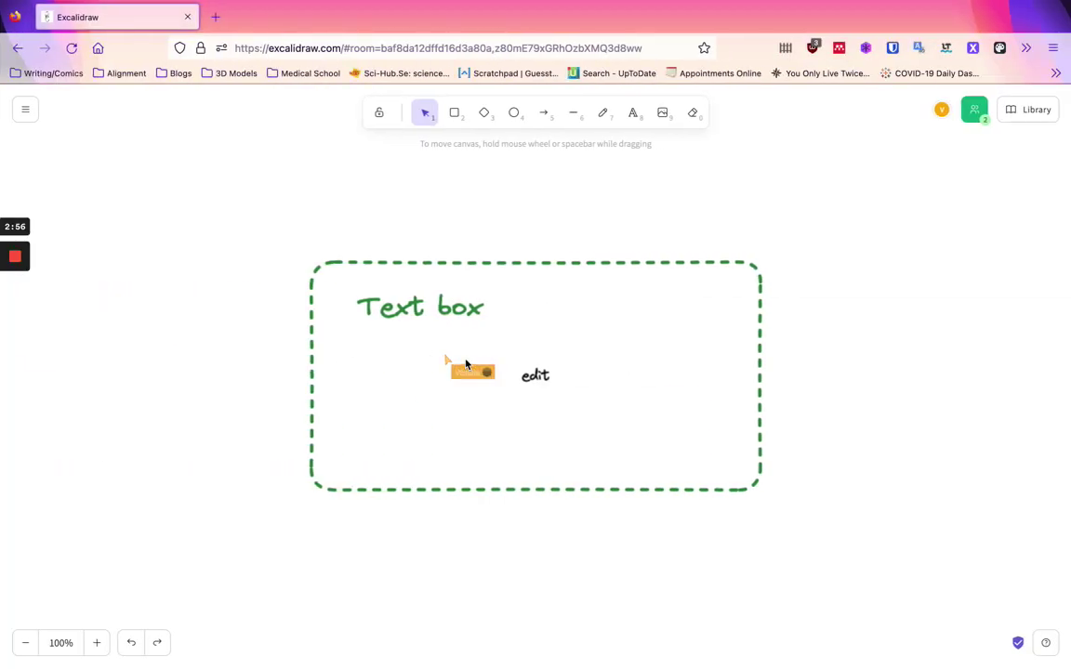
Stop this window's live collaboration session
{"action": "left_click", "coordinate": [976, 109]}
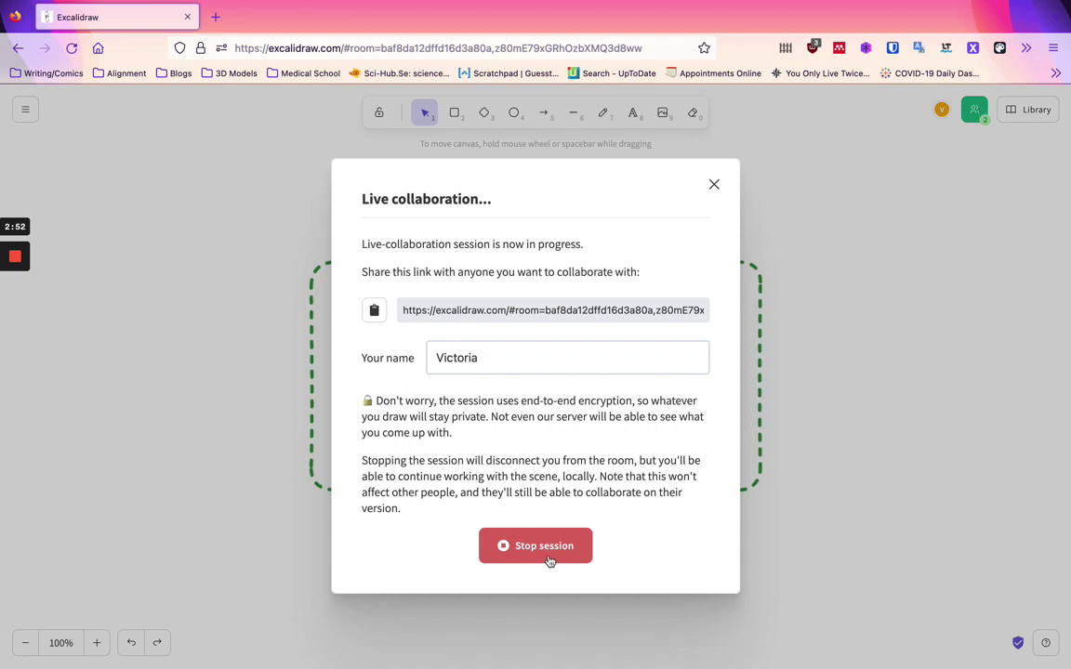
{"action": "left_click", "coordinate": [547, 556]}
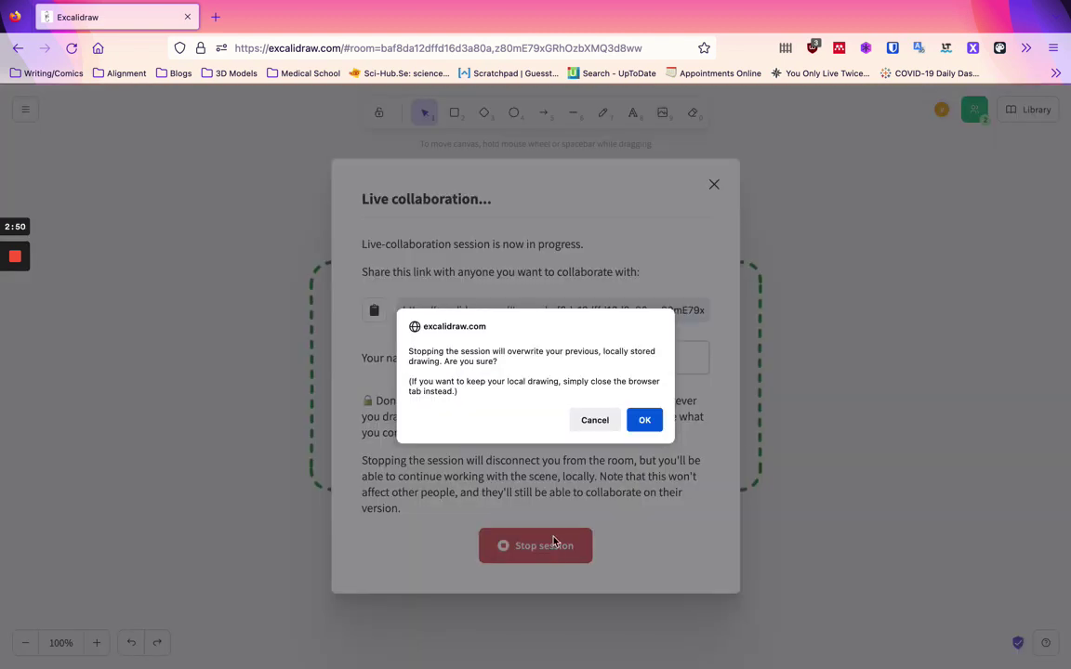
{"action": "left_click", "coordinate": [643, 422]}
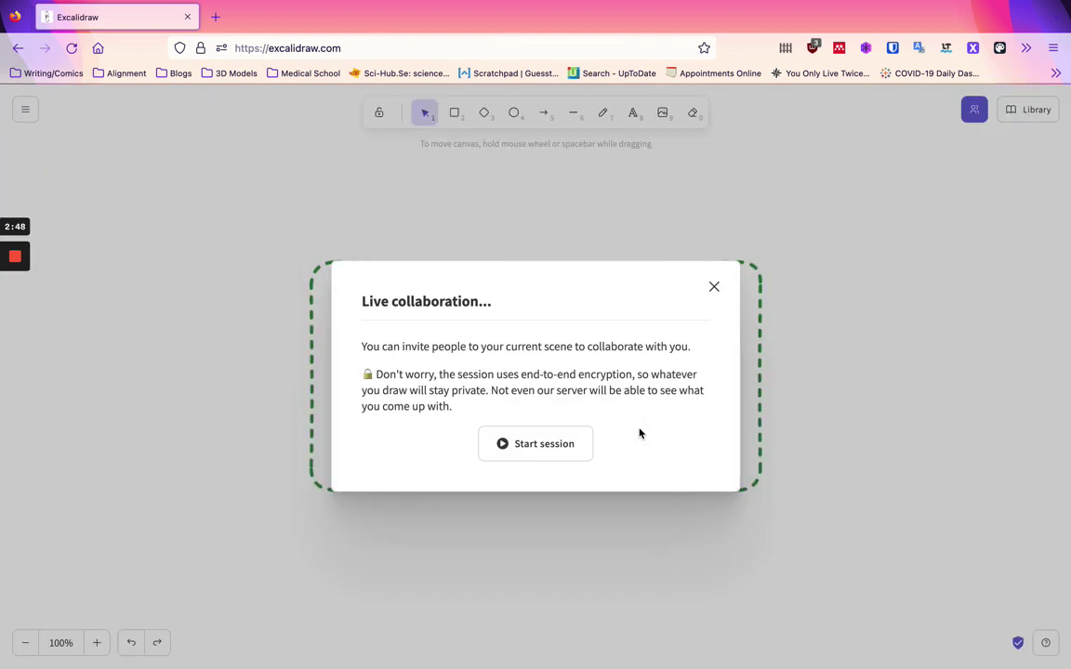
{"action": "left_click", "coordinate": [713, 288]}
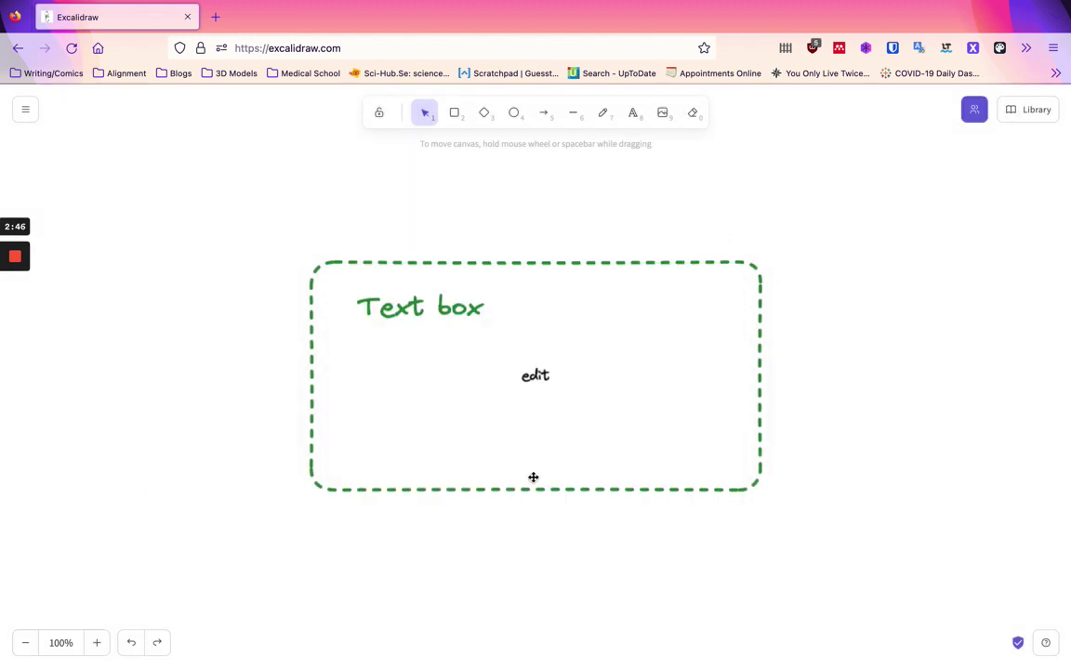
Delete the dashed rectangle locally, then return to the window still in the room
{"action": "left_click", "coordinate": [547, 383]}
{"action": "key", "text": "Delete"}
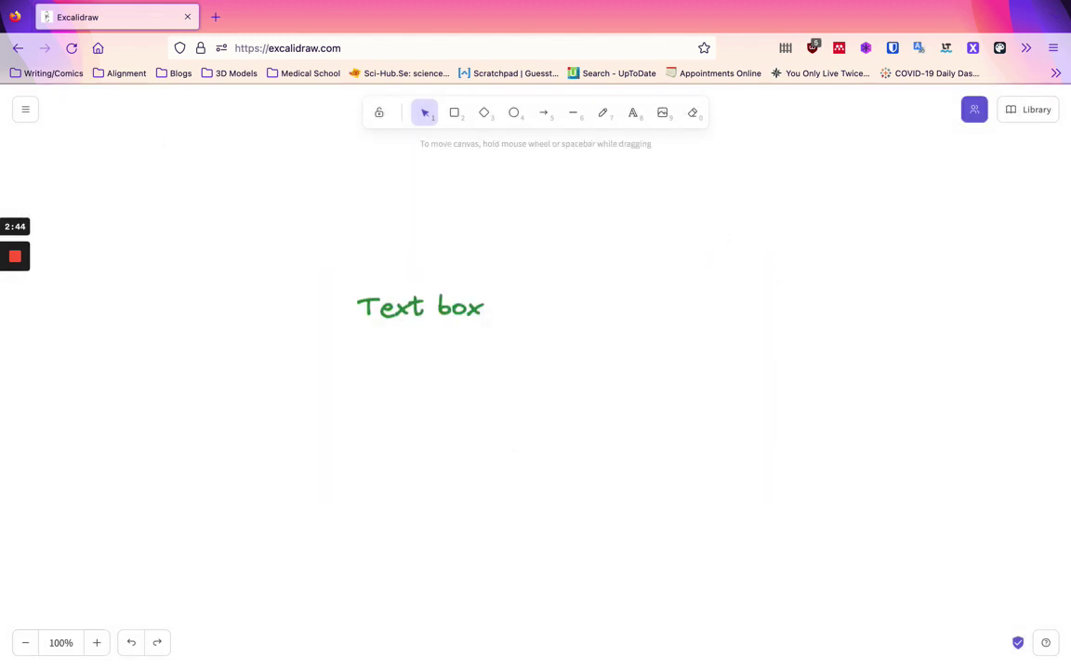
{"action": "key", "text": "ctrl+Left"}
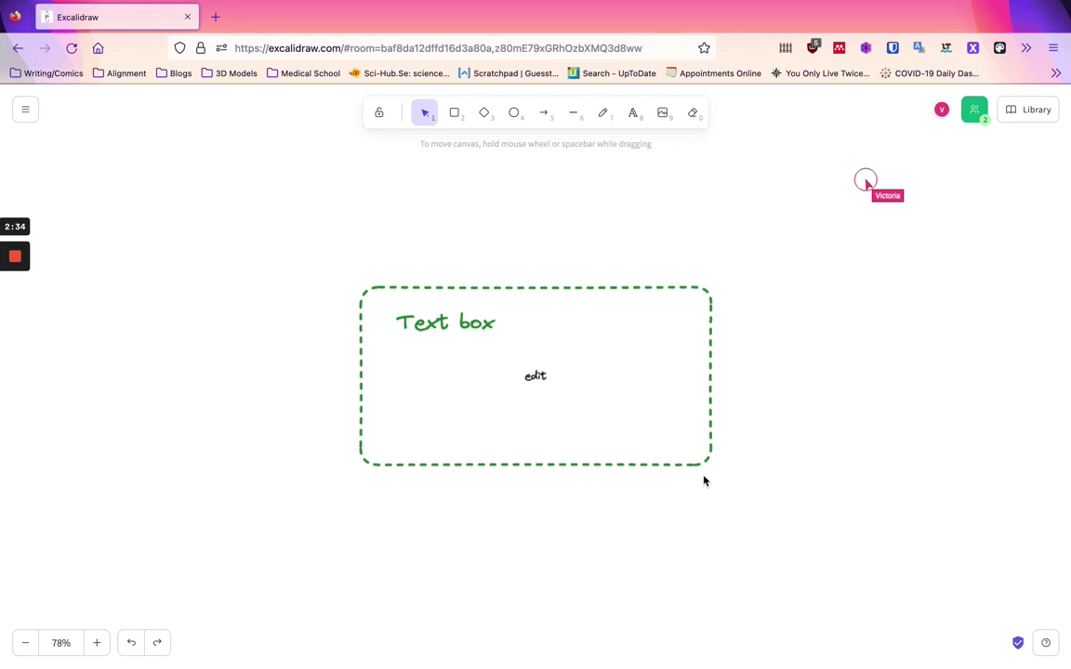
Delete the dashed rectangle with 'edit', then the 'Text box' label from the shared room
{"action": "left_click", "coordinate": [614, 371]}
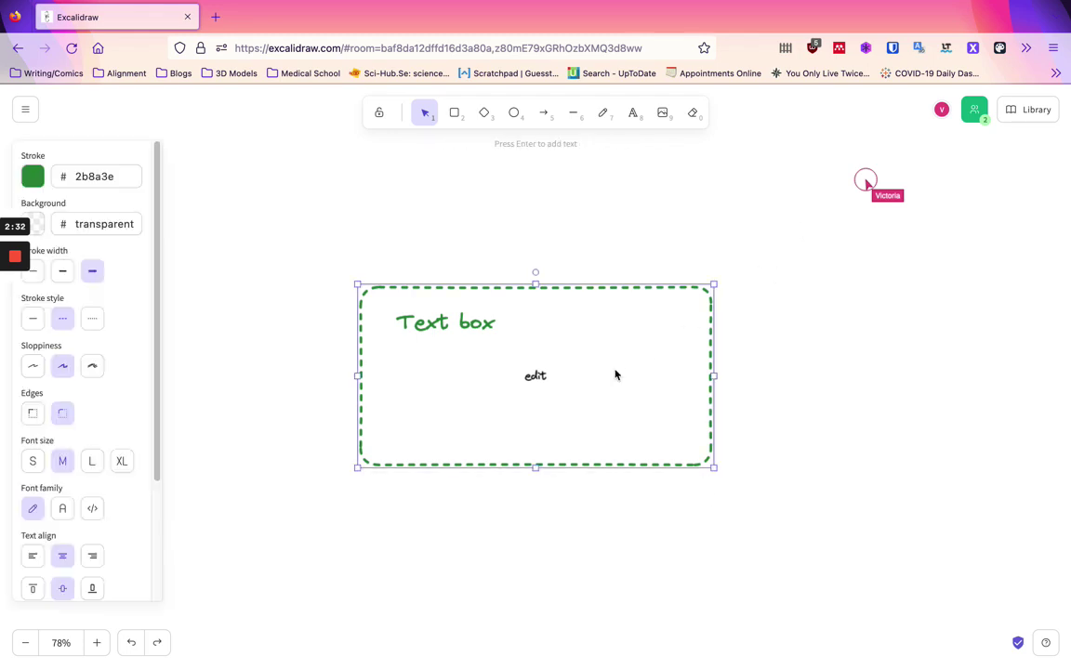
{"action": "key", "text": "Delete"}
{"action": "left_click", "coordinate": [476, 320]}
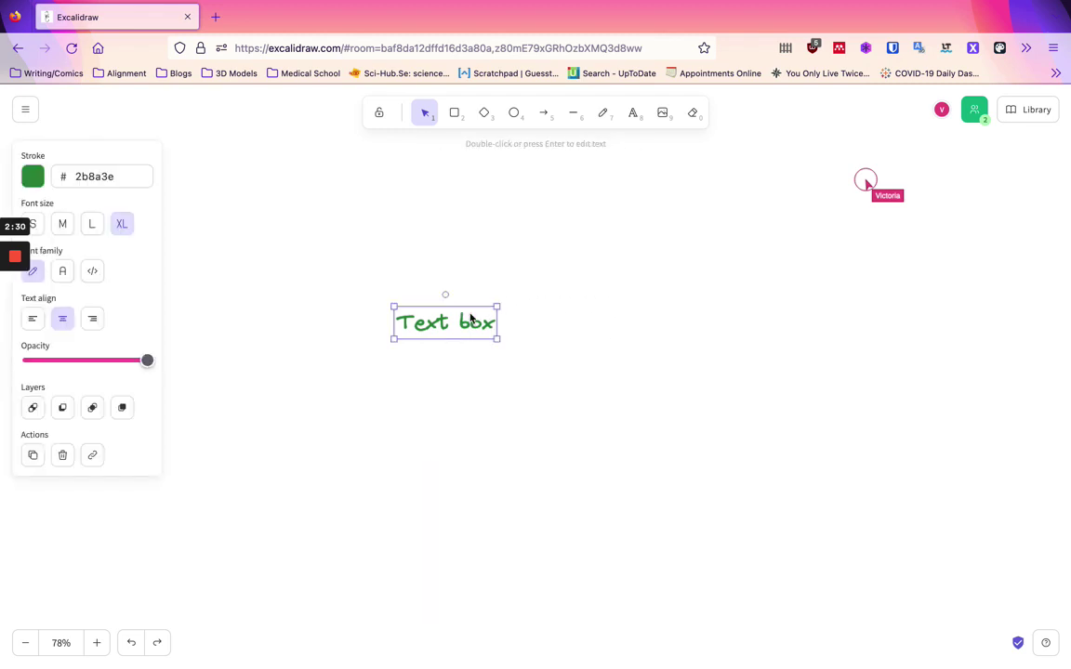
{"action": "key", "text": "Delete"}
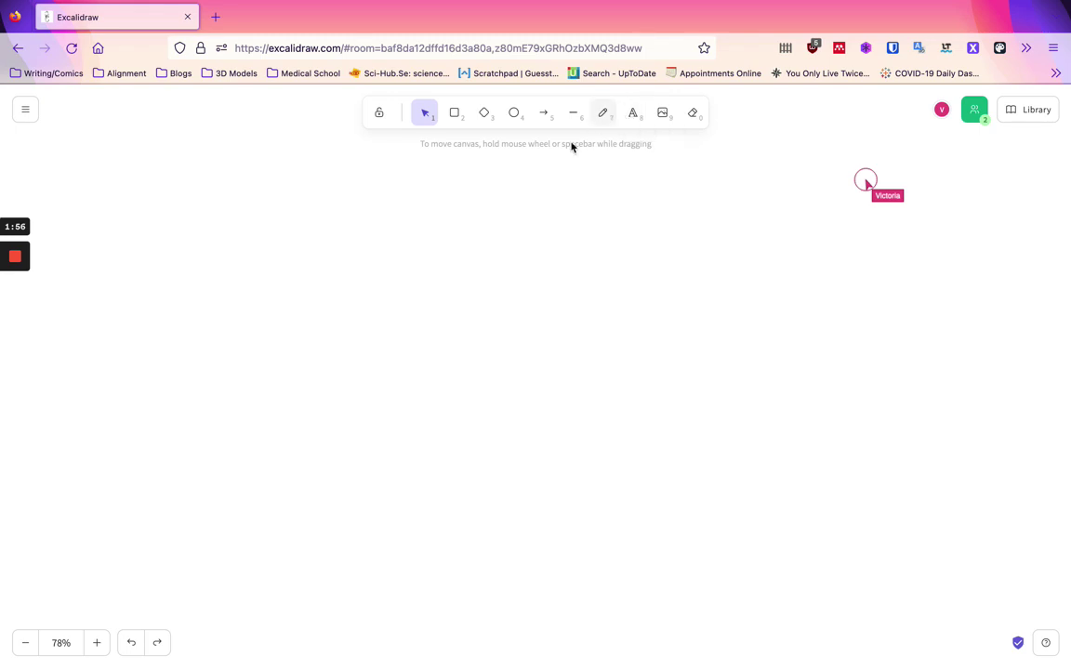
{"action": "mouse_move", "coordinate": [23, 262]}
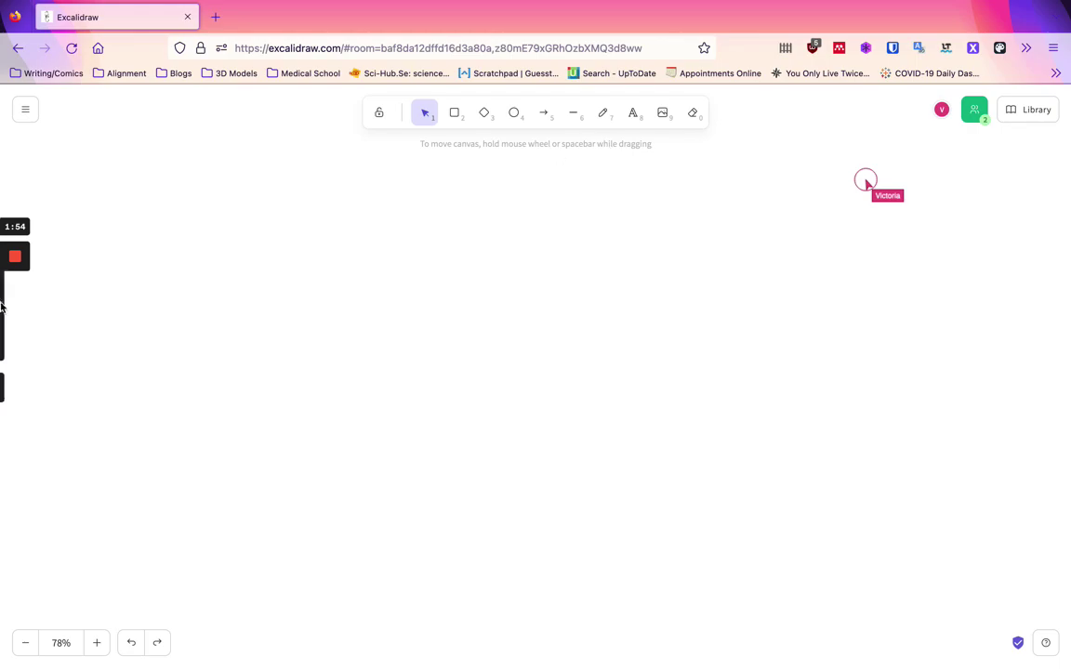